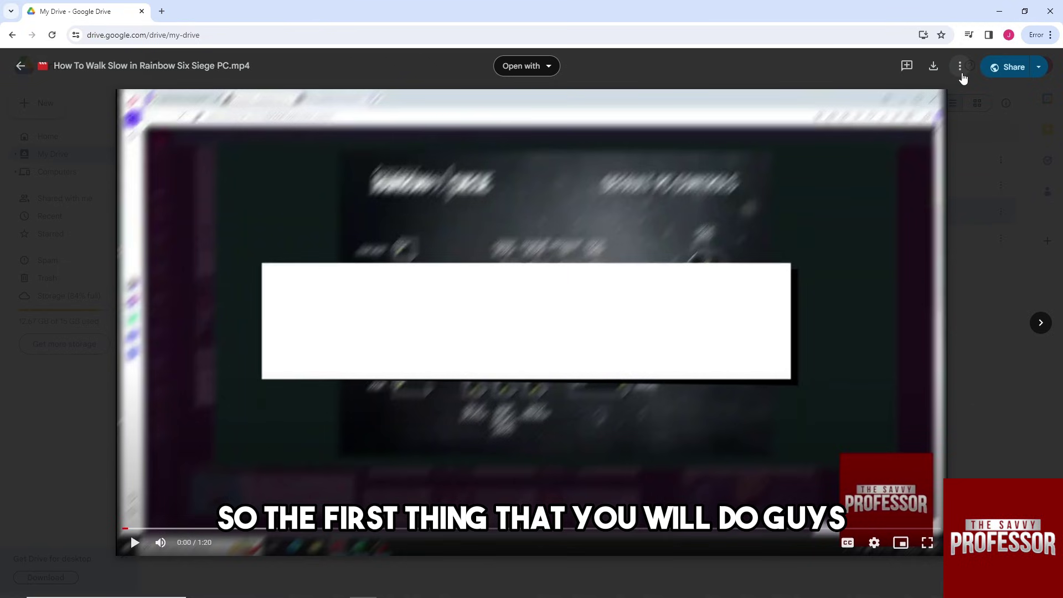
# - Add the previewed Rainbow Six Siege video to Starred from its More actions menu
pyautogui.click(959, 65)
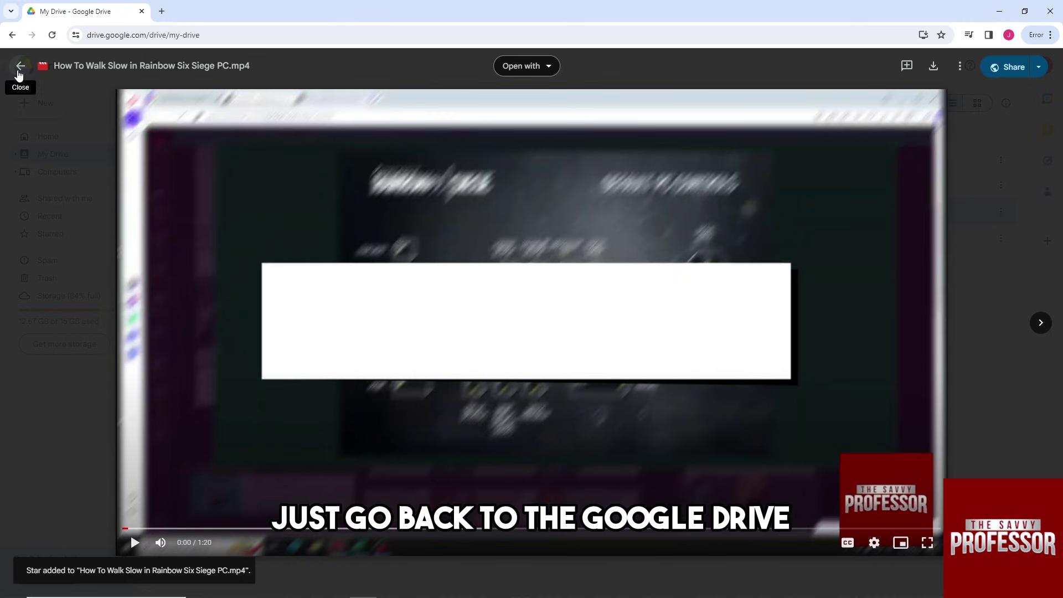
# - Close the video preview and create a new folder named SAVVY in My Drive
pyautogui.click(19, 66)
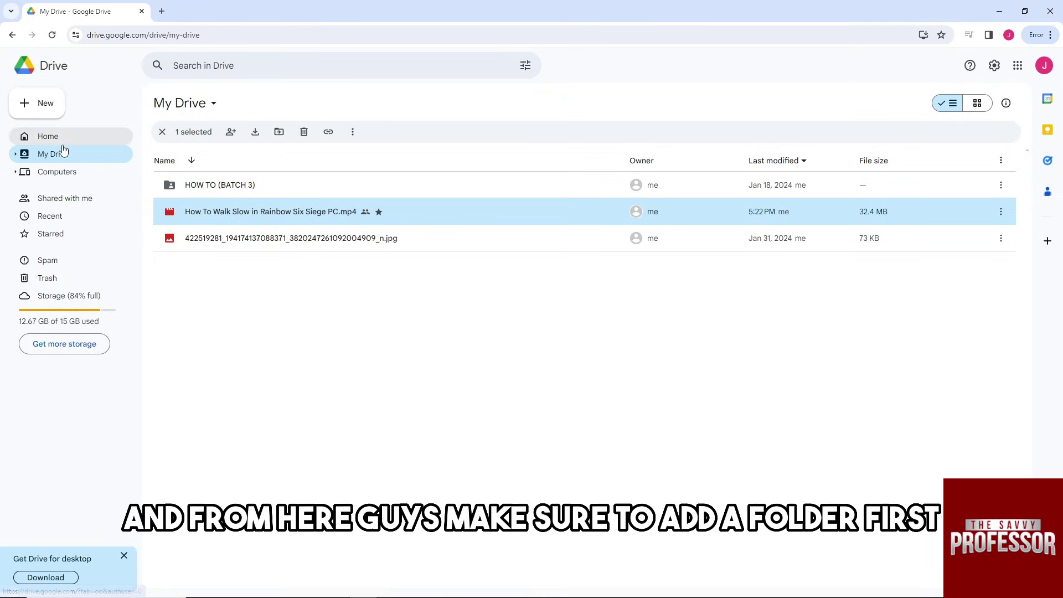
pyautogui.rightClick(224, 295)
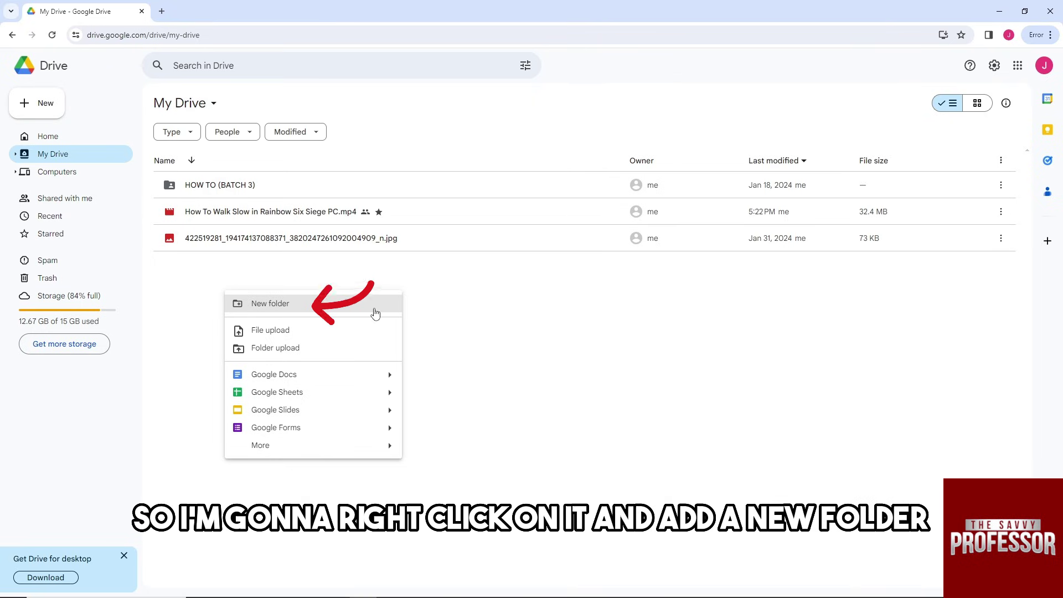
pyautogui.click(374, 308)
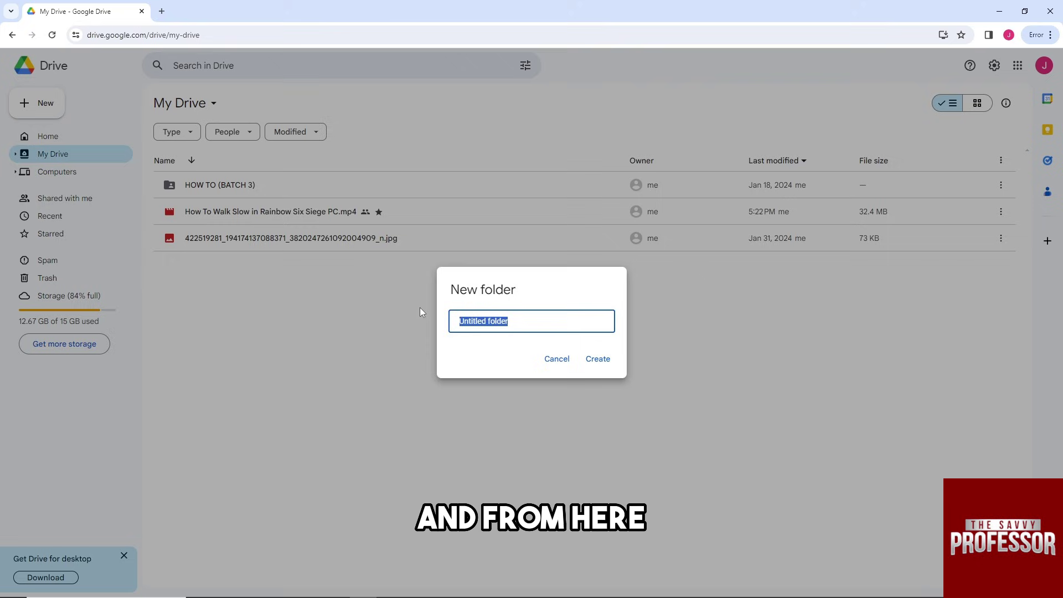
pyautogui.write('SAVV')
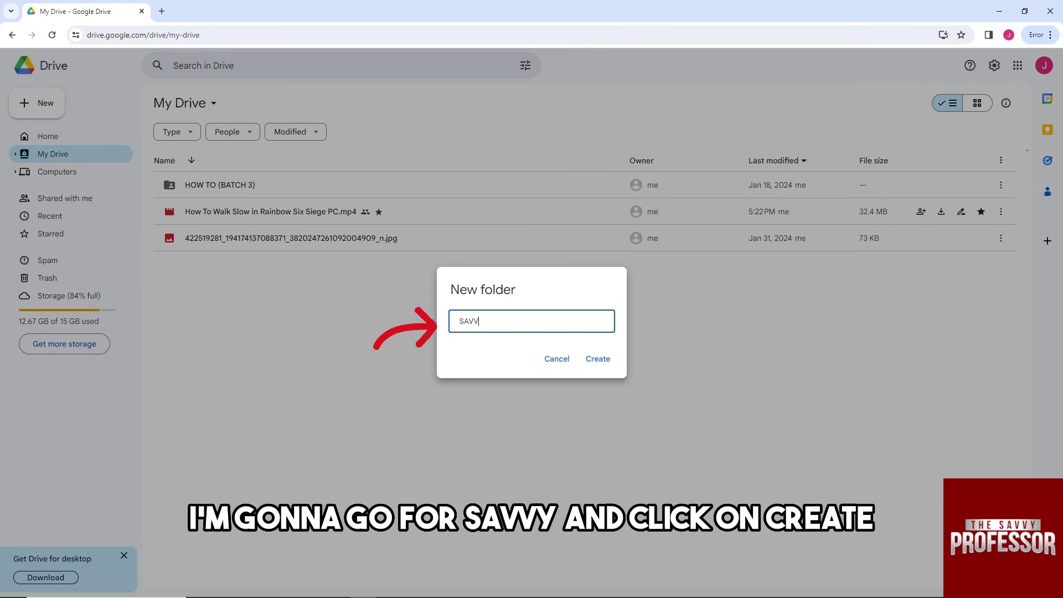
pyautogui.write('Y')
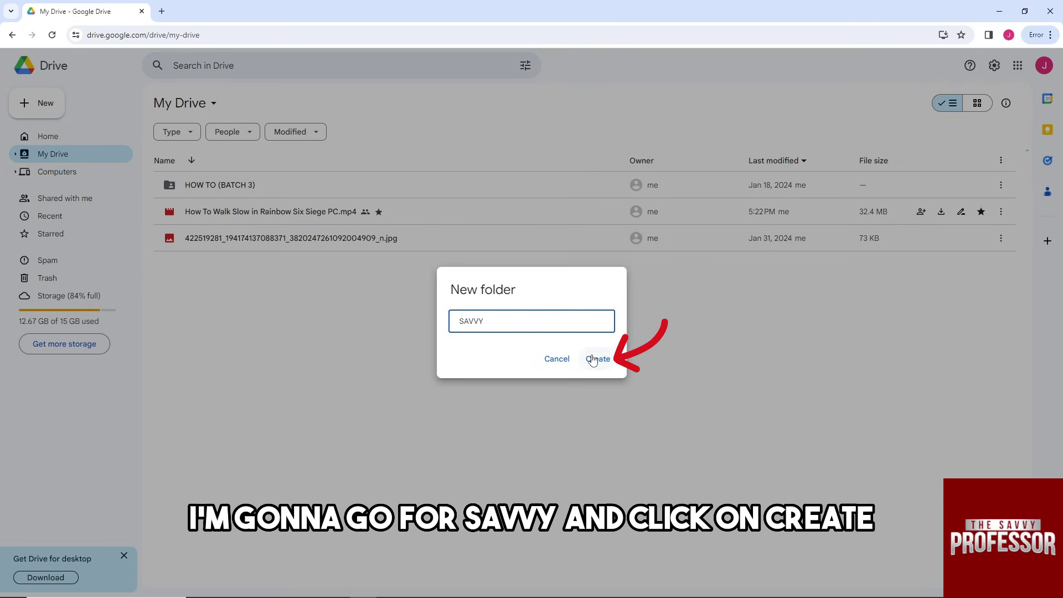
pyautogui.click(597, 359)
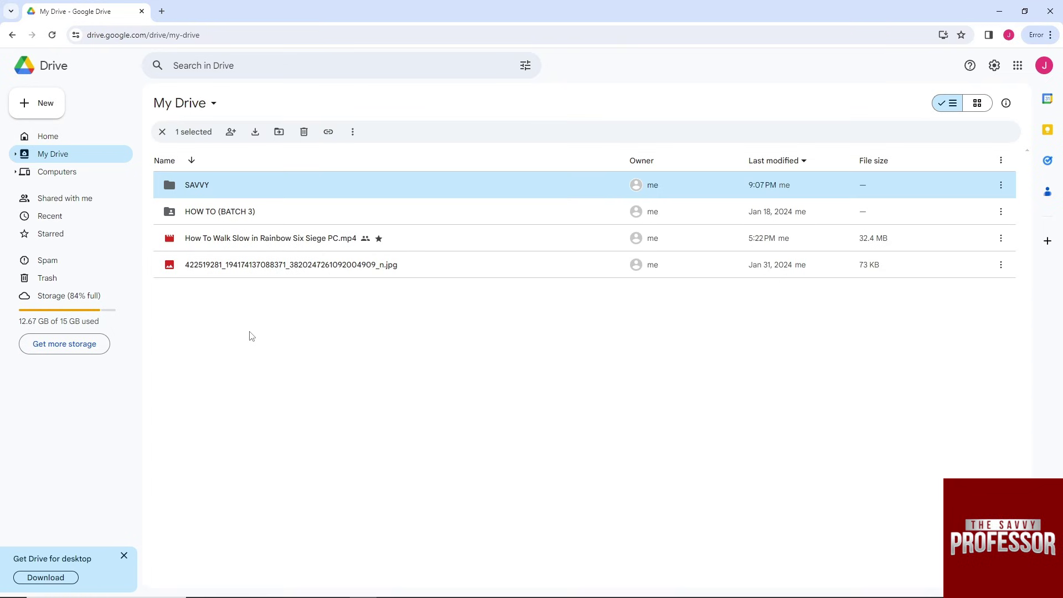
# - From the Starred list, add a shortcut to the Rainbow Six Siege video in SAVVY
pyautogui.click(48, 235)
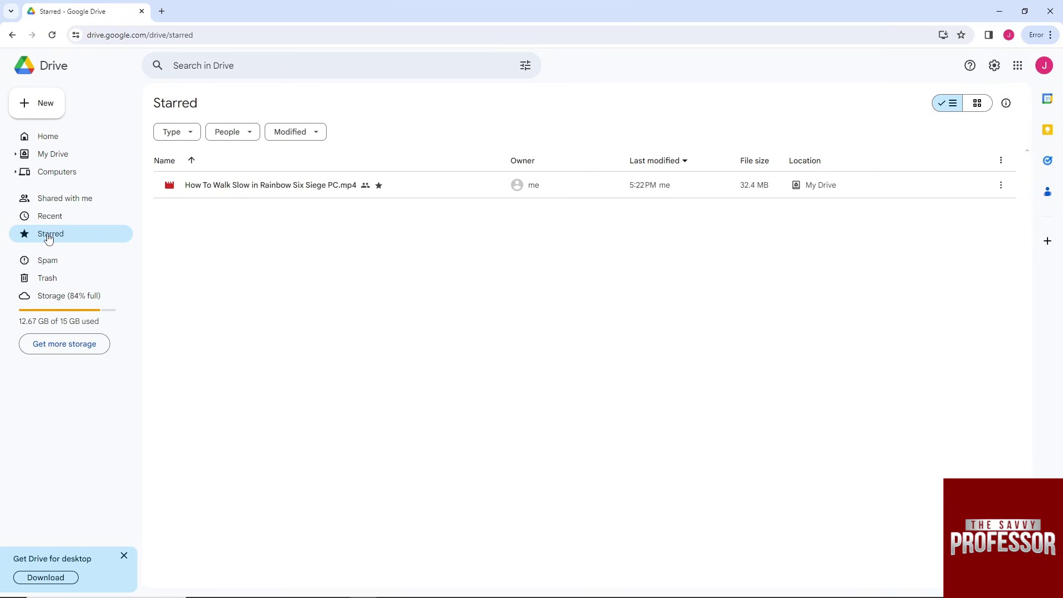
pyautogui.rightClick(286, 185)
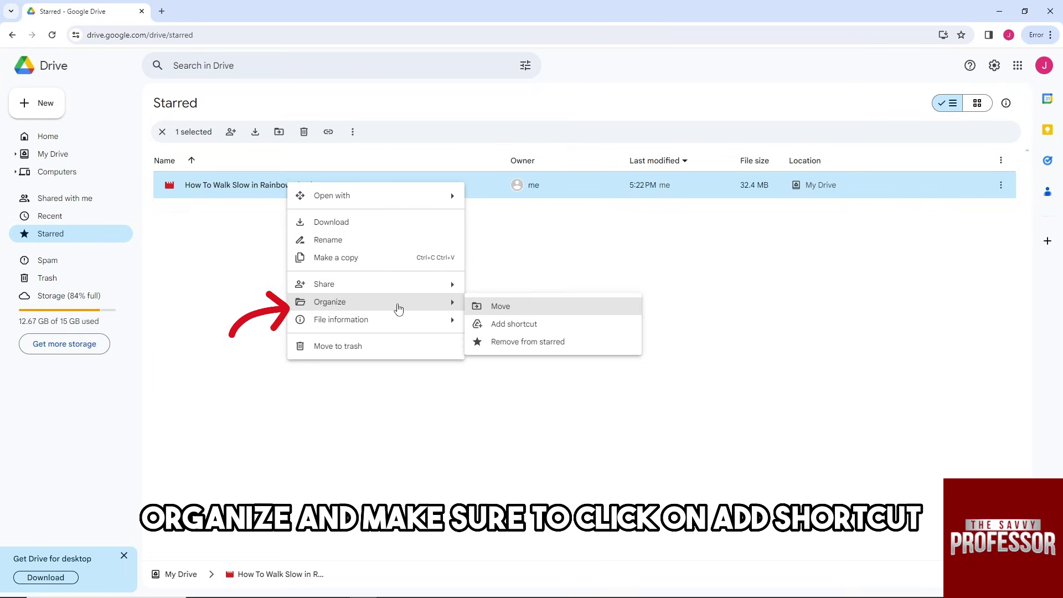
pyautogui.moveTo(330, 301)
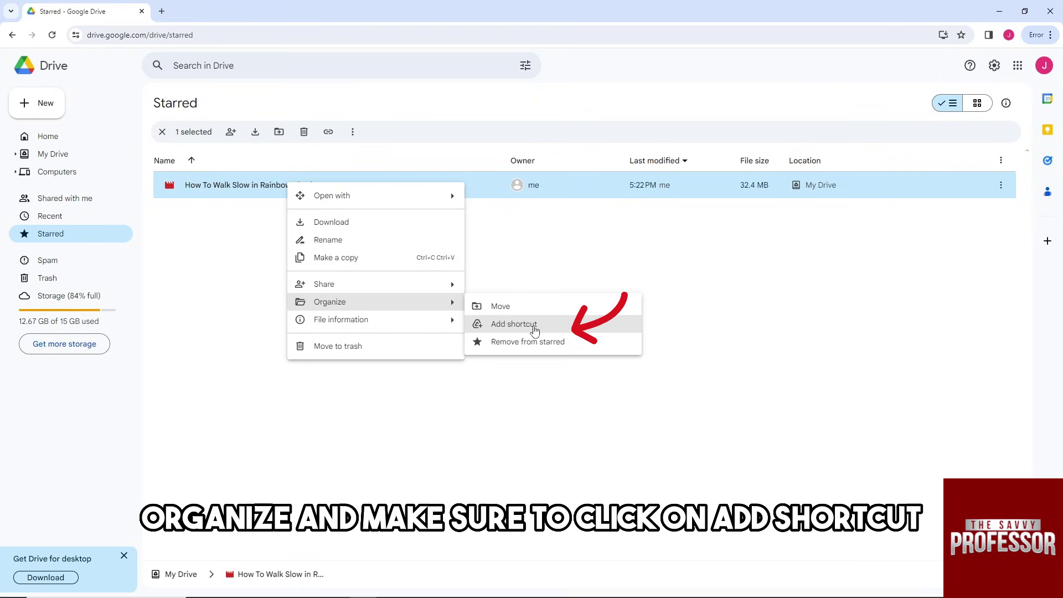
pyautogui.click(551, 328)
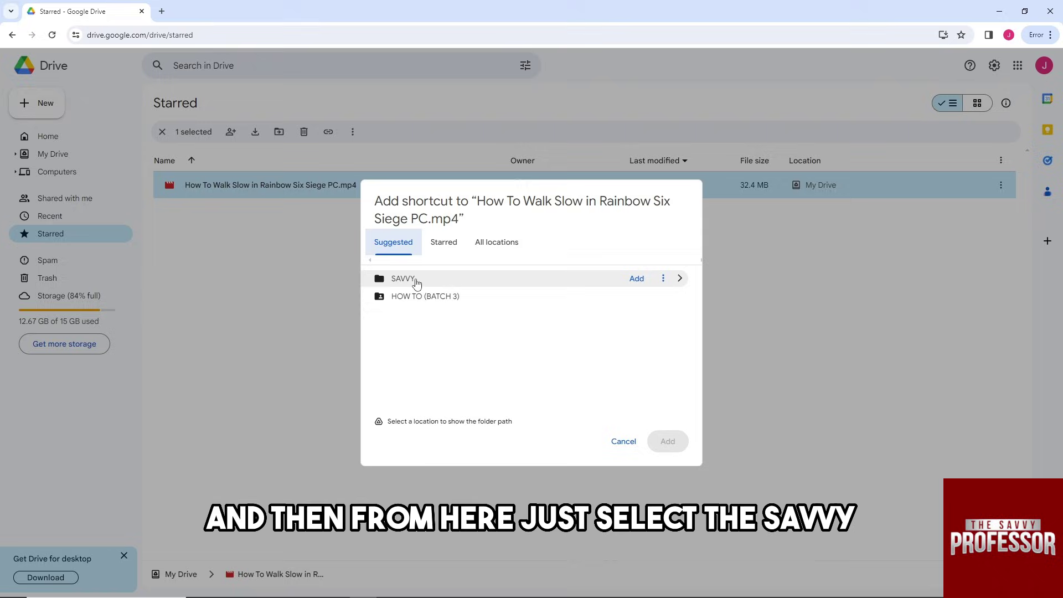
pyautogui.click(635, 279)
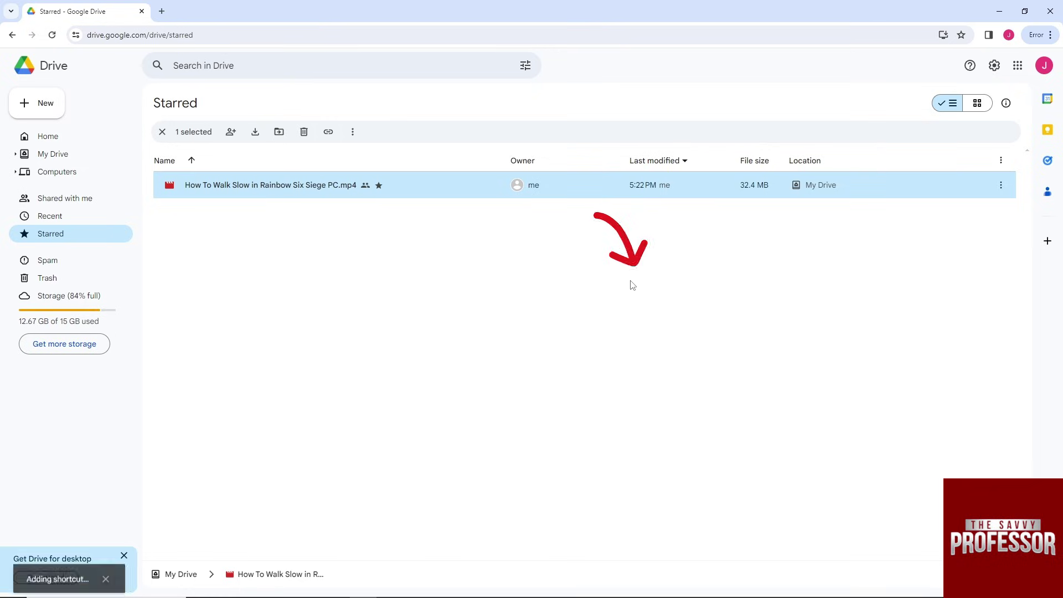
# - Open the SAVVY folder from My Drive and download the Rainbow Six Siege video shortcut
pyautogui.click(70, 158)
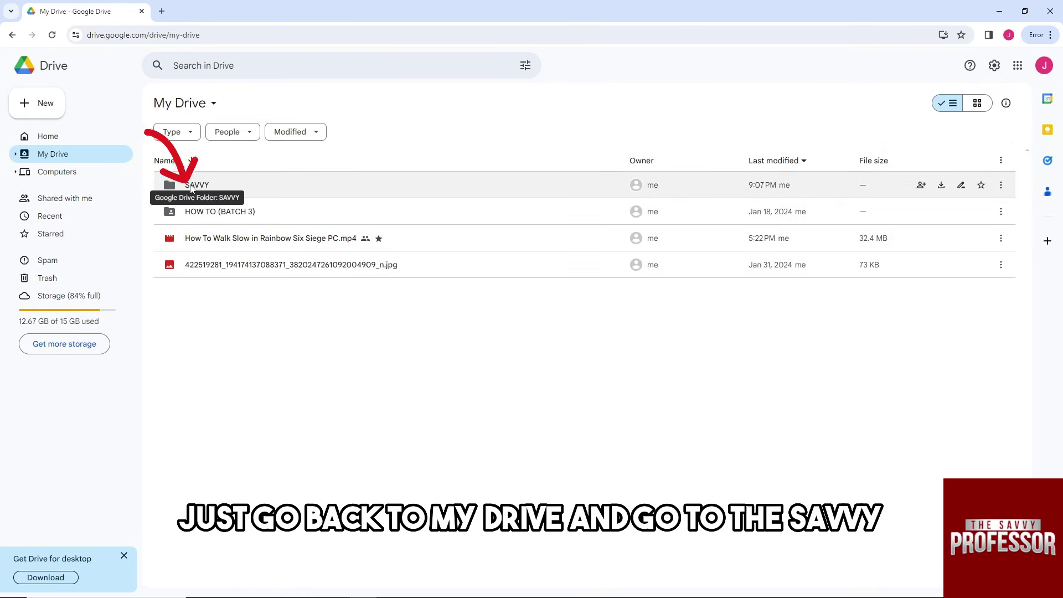
pyautogui.doubleClick(196, 184)
pyautogui.rightClick(191, 186)
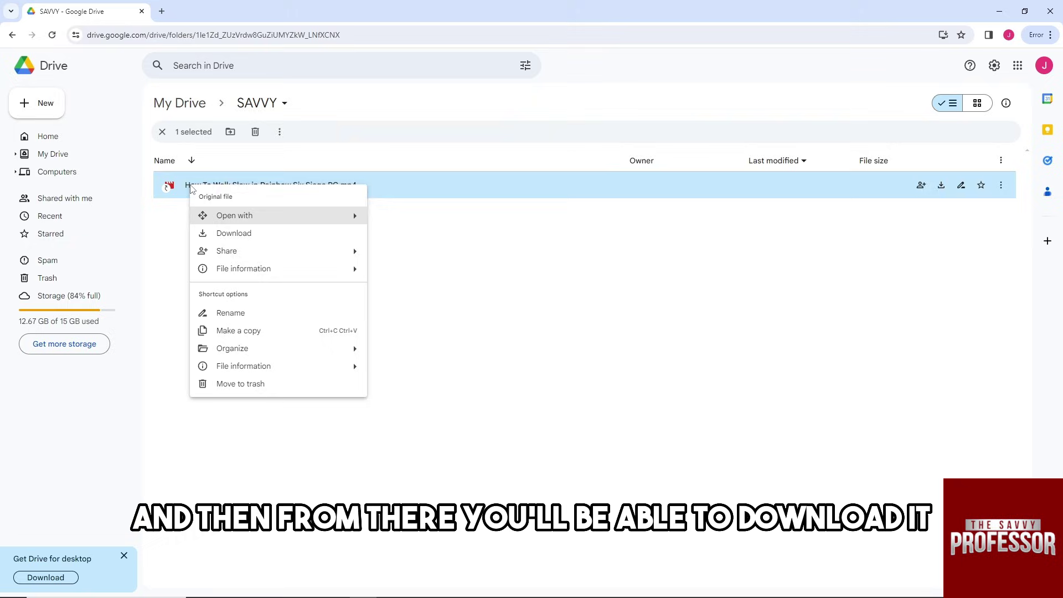
pyautogui.click(223, 236)
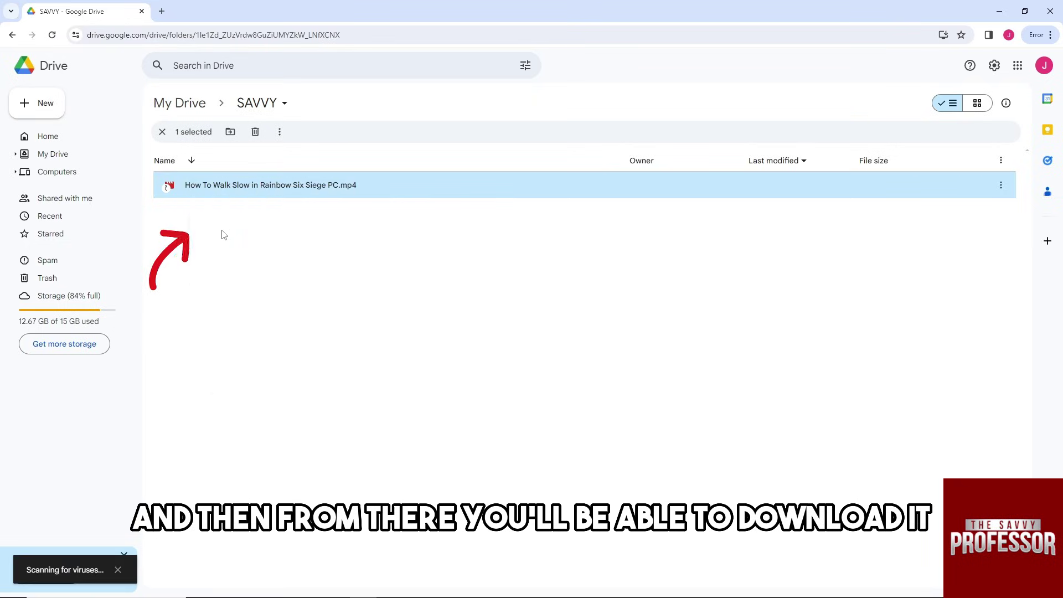